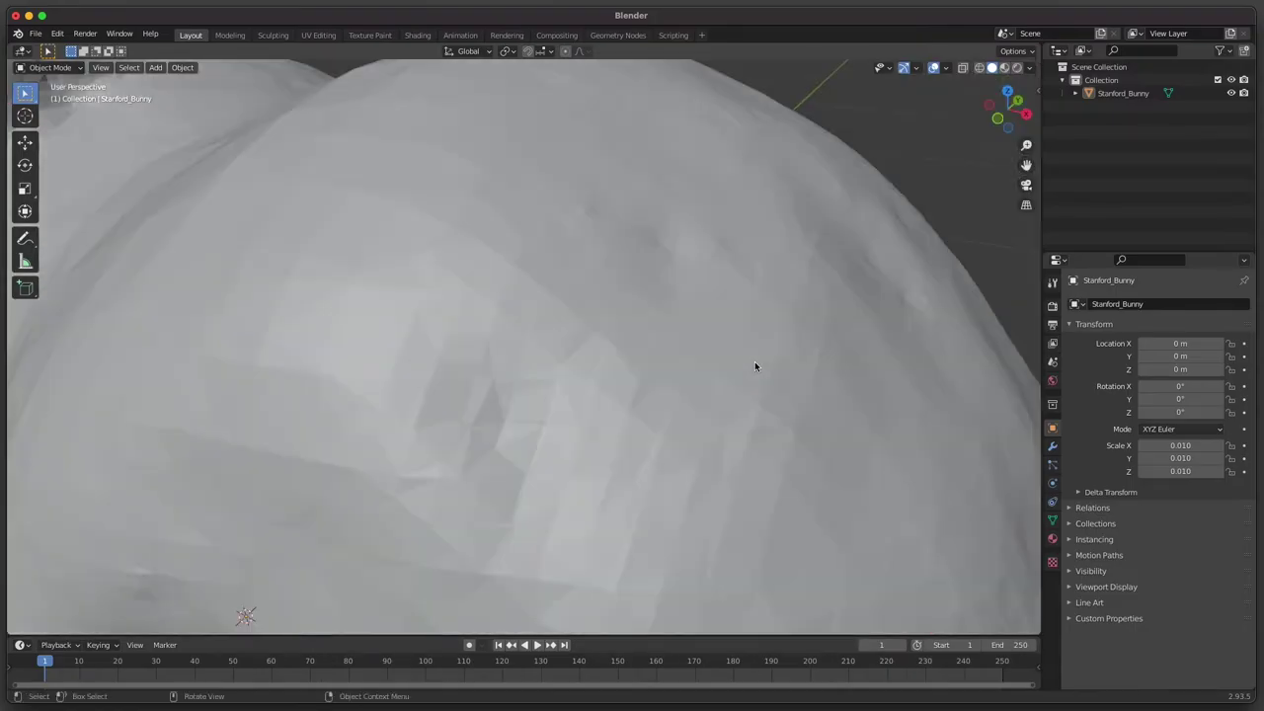
# - Display the Stanford bunny as a wireframe and examine its mesh density up close and from several angles
pyautogui.scroll(-8, 754, 366)
pyautogui.hotkey('shift', 'z')
pyautogui.moveTo(756, 285); pyautogui.dragTo(840, 262, button='middle')
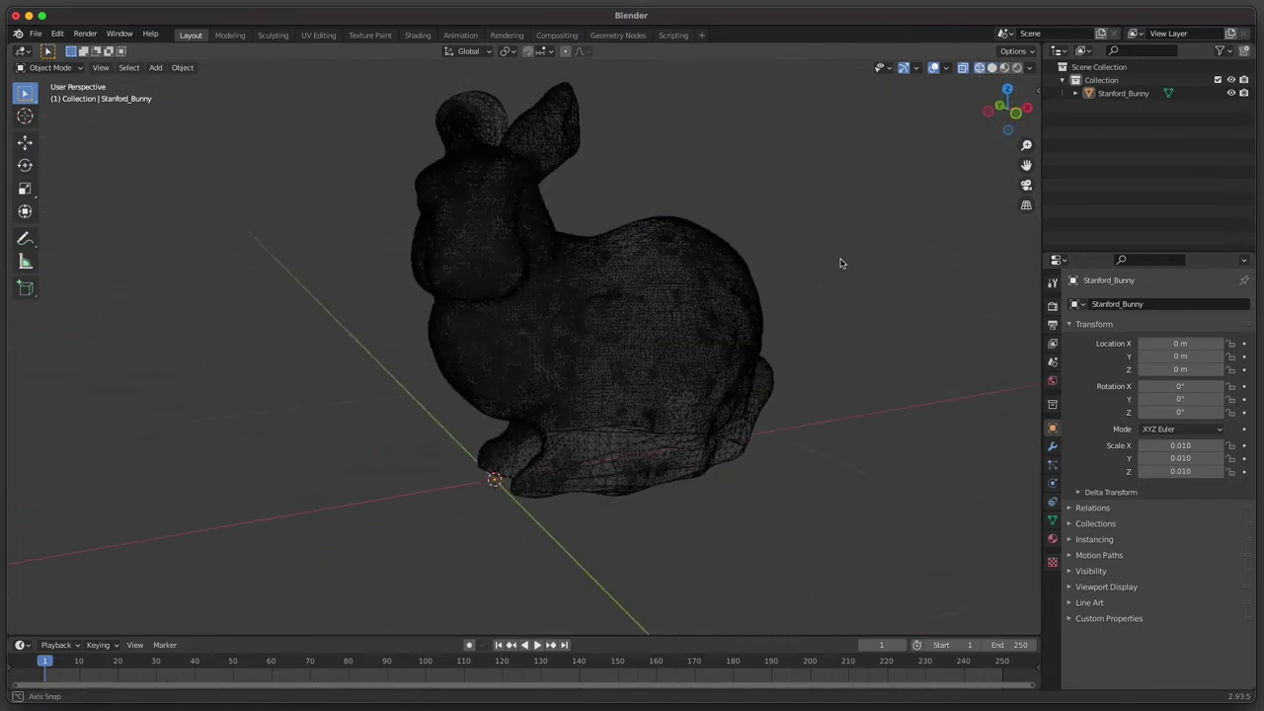
pyautogui.scroll(8, 799, 319)
pyautogui.scroll(-3, 654, 310)
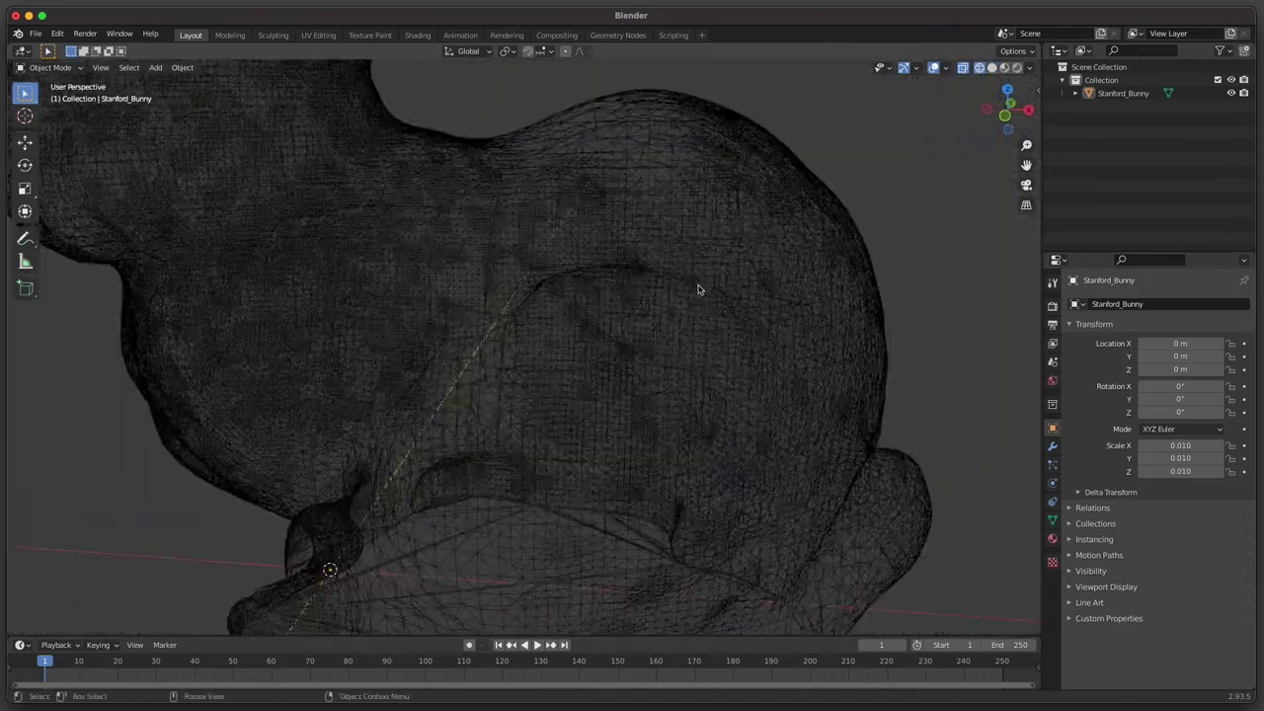
pyautogui.scroll(-5, 698, 288)
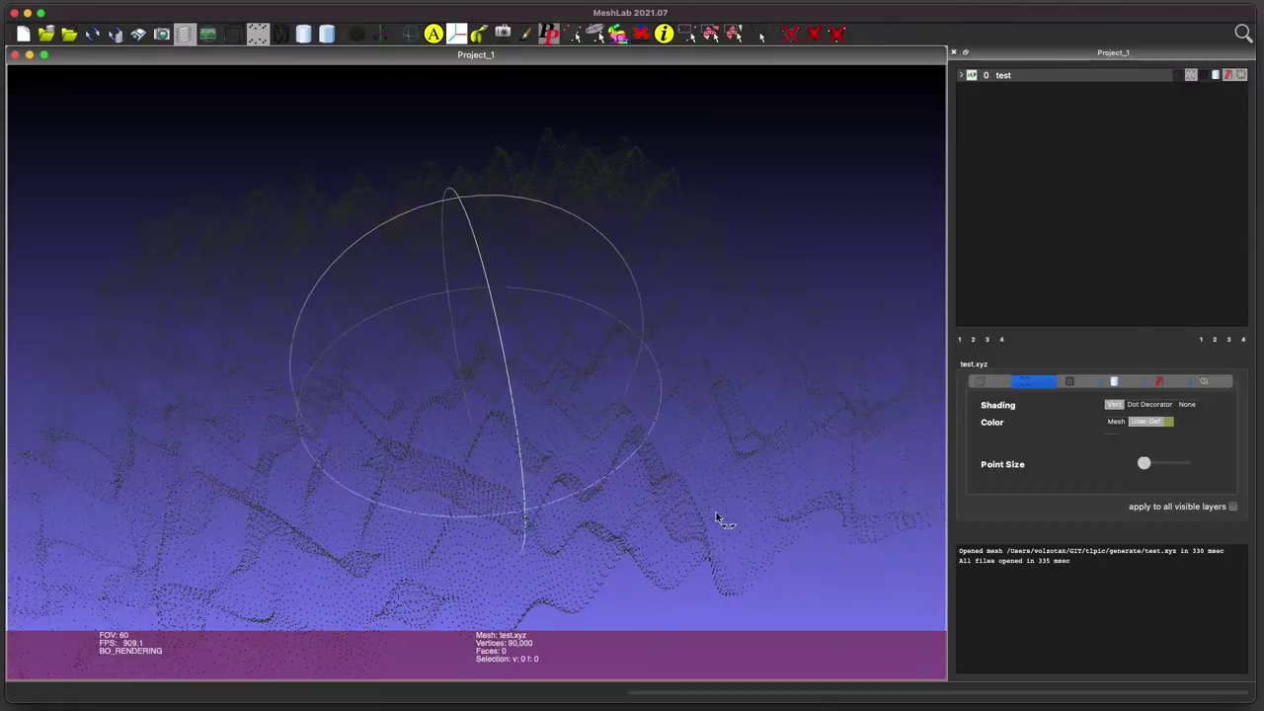
# - Switch to MeshLab and examine the wavy test.xyz point cloud from a higher, closer viewpoint
pyautogui.moveTo(720, 517)
pyautogui.mouseDown()
pyautogui.moveTo(753, 502)
pyautogui.moveTo(761, 451)
pyautogui.moveTo(664, 466)
pyautogui.moveTo(571, 504)
pyautogui.moveTo(660, 508)
pyautogui.moveTo(715, 471)
pyautogui.mouseUp()
pyautogui.scroll(3, 590, 507)
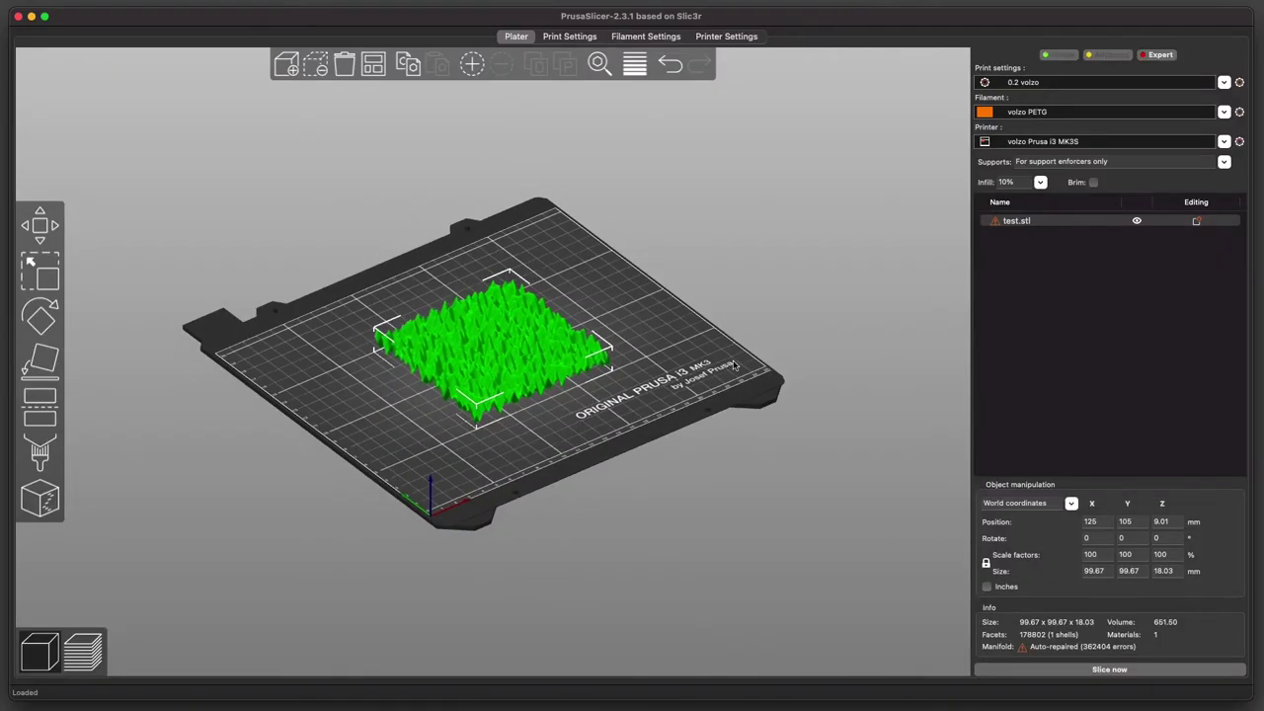
# - Switch to PrusaSlicer, slice the test.stl noise surface and examine its sliced preview from the side
pyautogui.scroll(5, 759, 372)
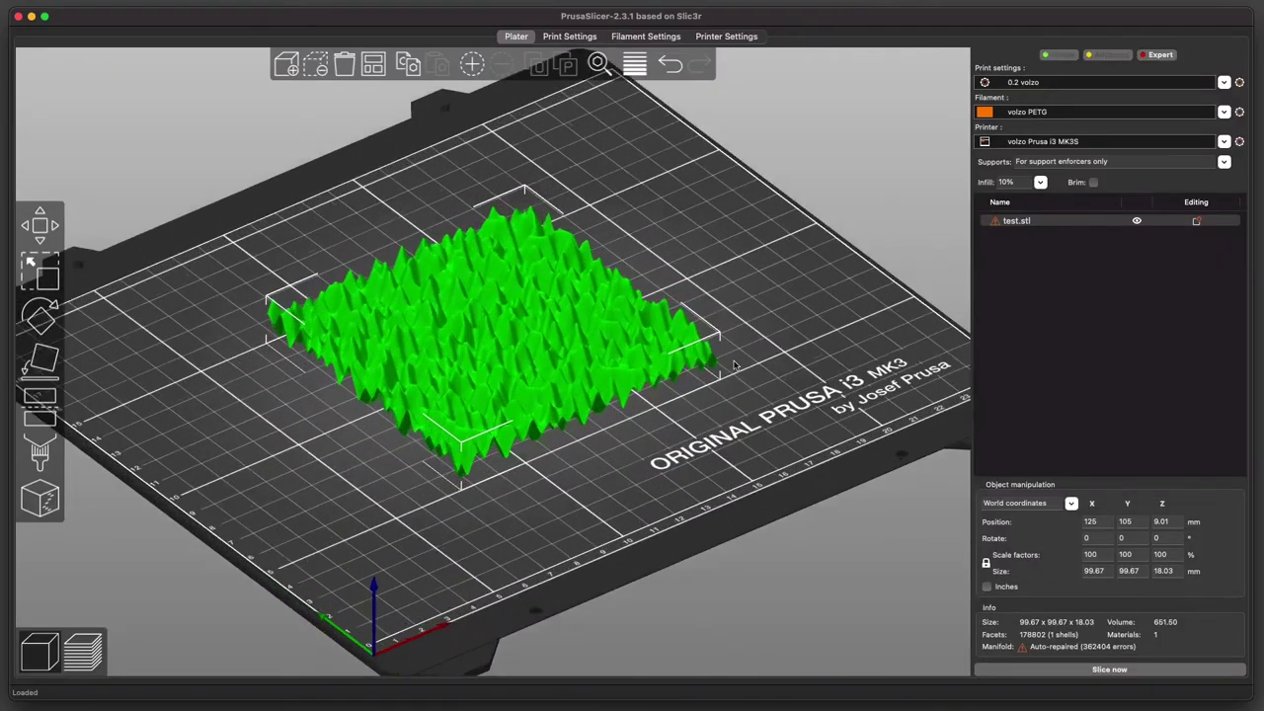
pyautogui.moveTo(759, 371); pyautogui.dragTo(904, 434)
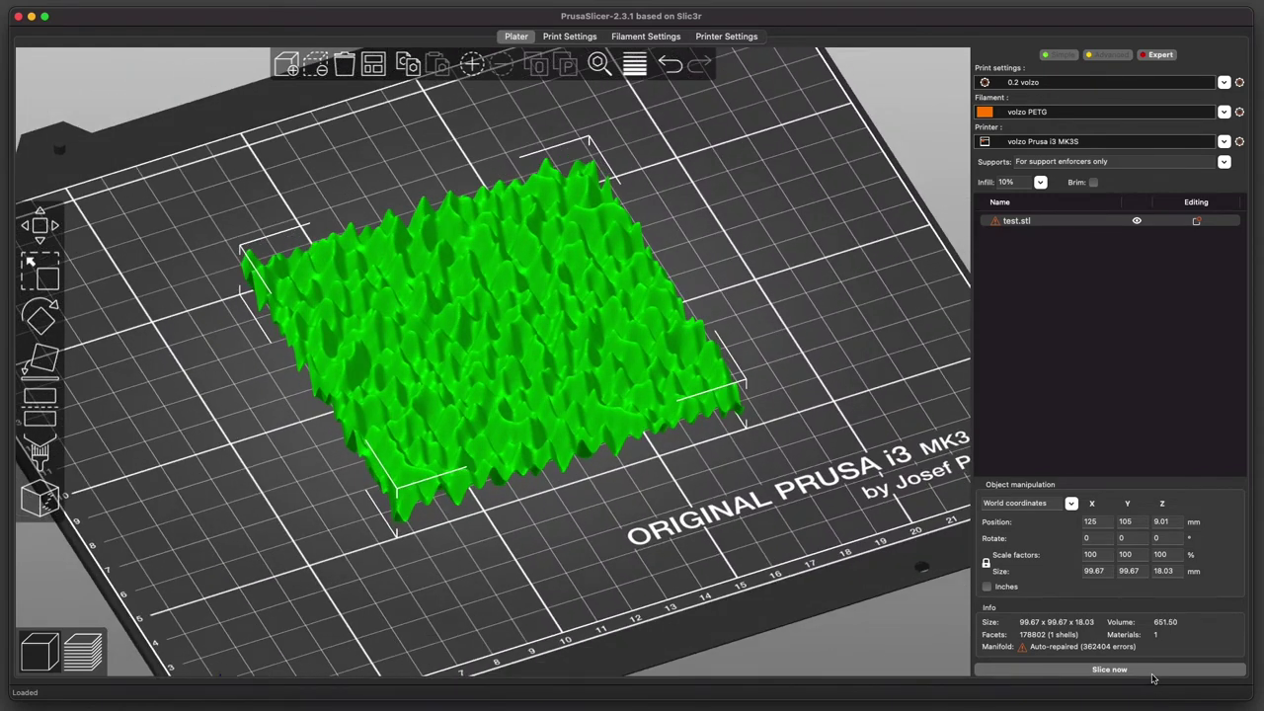
pyautogui.press('super+r')
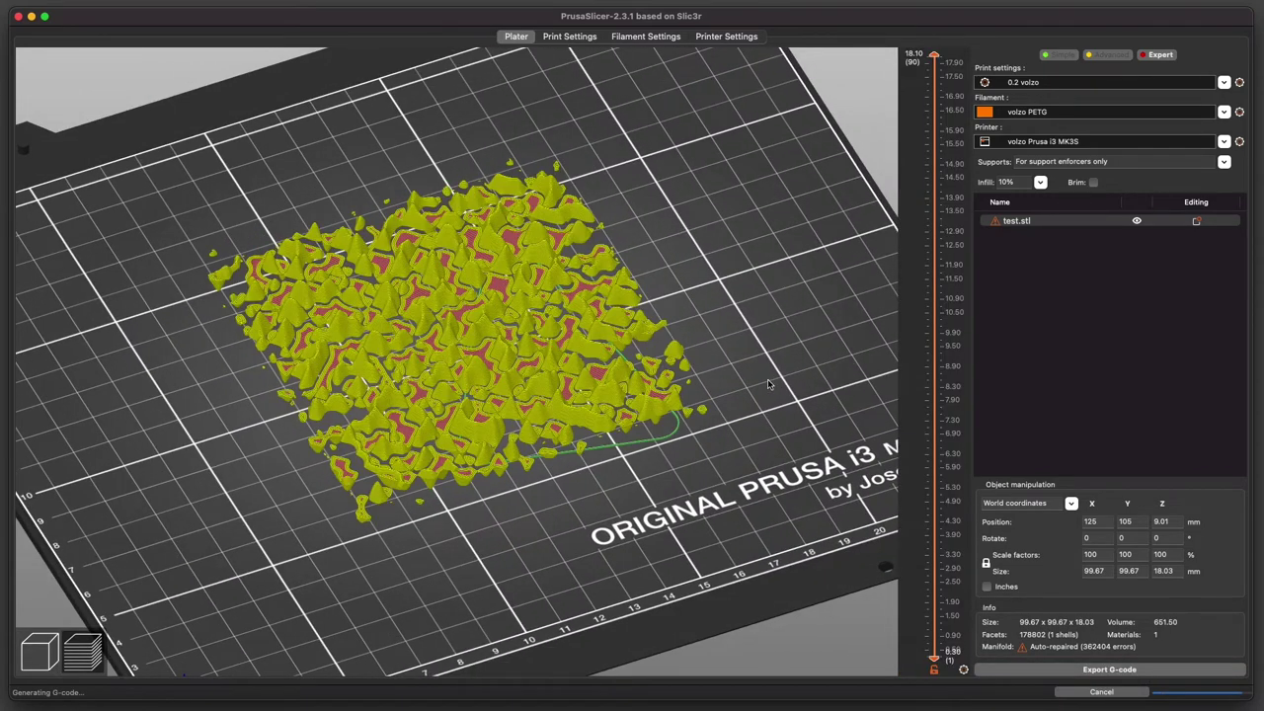
pyautogui.moveTo(811, 375); pyautogui.dragTo(726, 311)
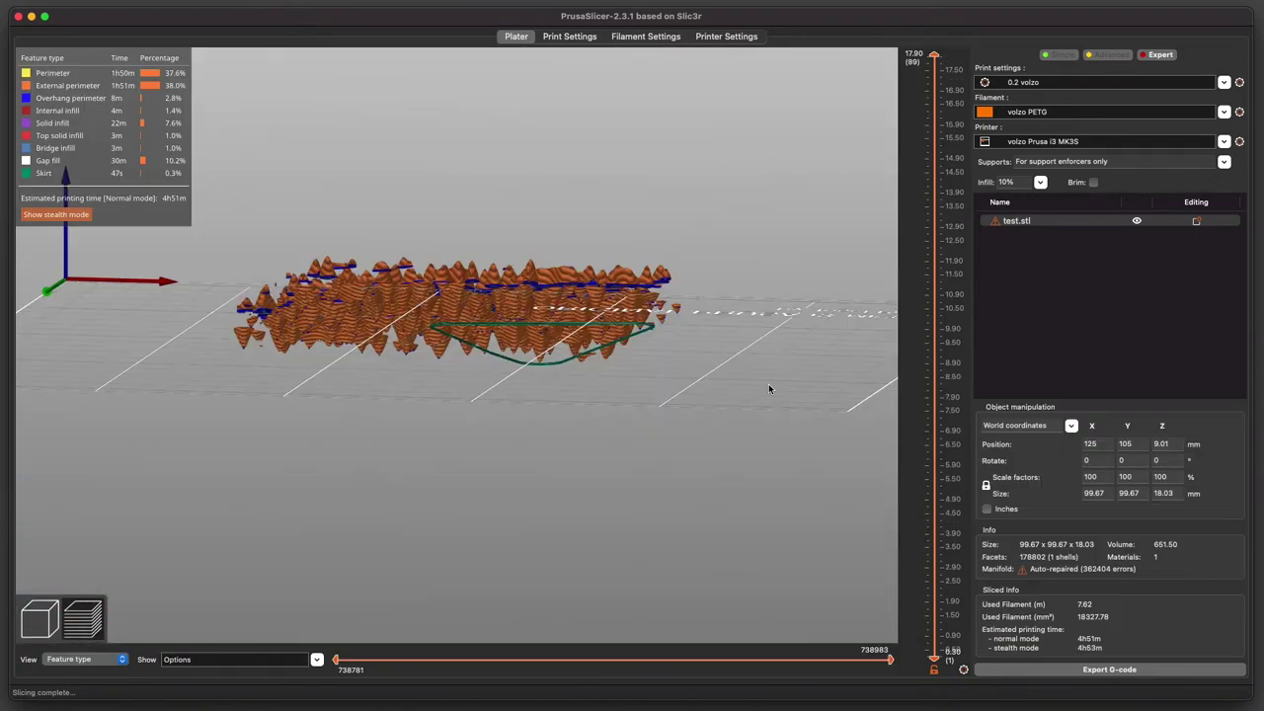
pyautogui.moveTo(768, 384); pyautogui.dragTo(751, 425)
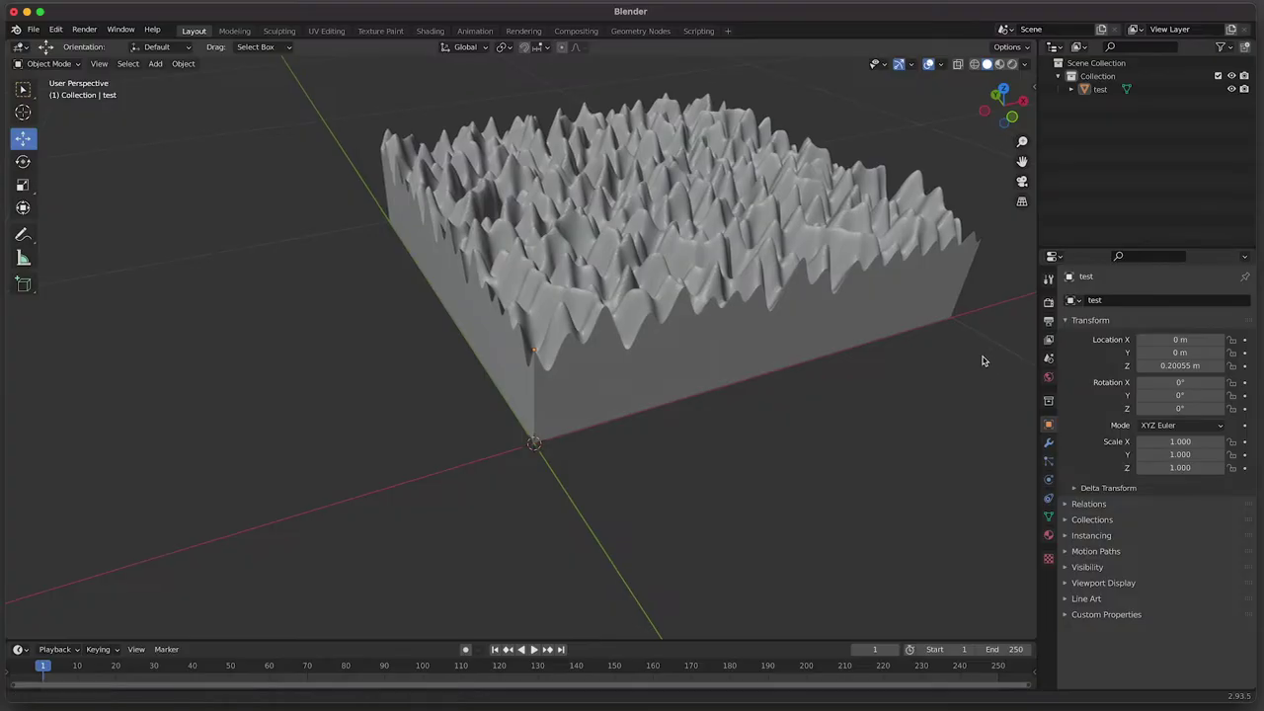
# - Switch to Blender and examine the spiky surface and flat side walls of the solid test mesh
pyautogui.moveTo(982, 360); pyautogui.dragTo(926, 456, button='middle')
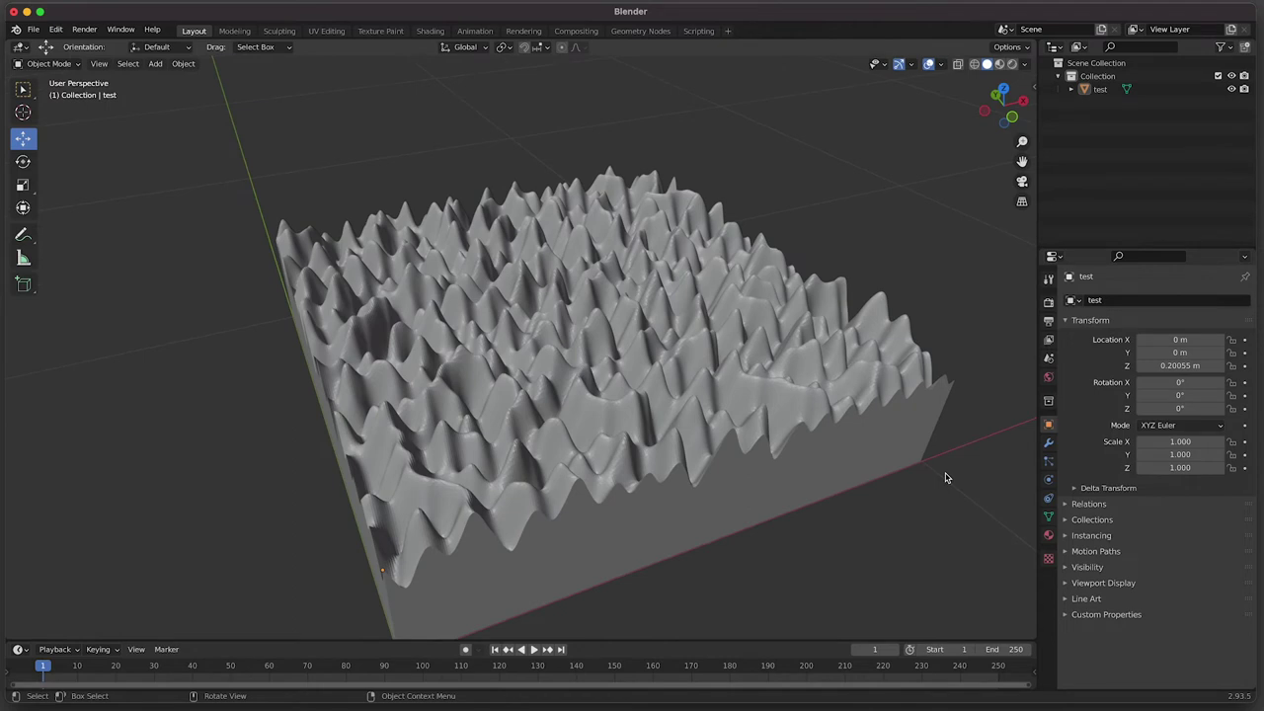
pyautogui.scroll(-2, 945, 478)
pyautogui.moveTo(945, 454); pyautogui.dragTo(920, 396, button='middle')
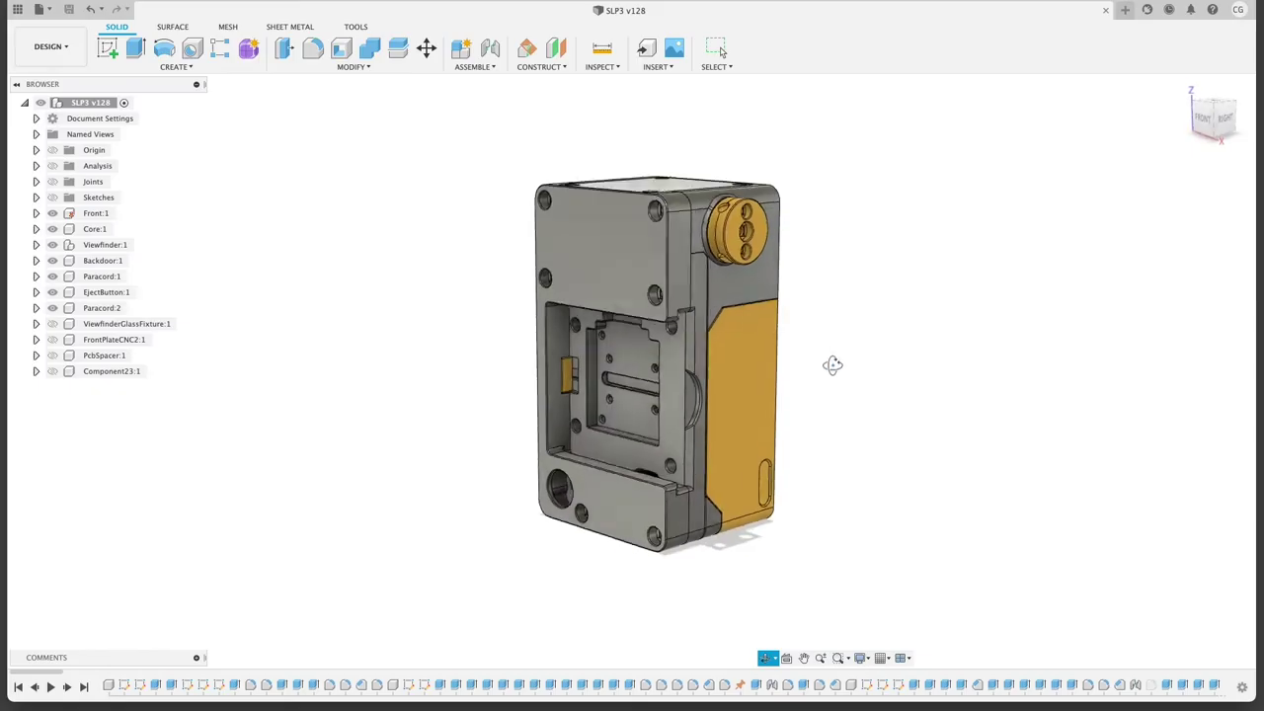
# - Switch to Fusion 360, hide the Front component of SLP3 and show Component23 with its SLP_allowed body
pyautogui.keyDown('shift'); pyautogui.moveTo(832, 364); pyautogui.dragTo(860, 365, button='middle'); pyautogui.keyUp('shift')
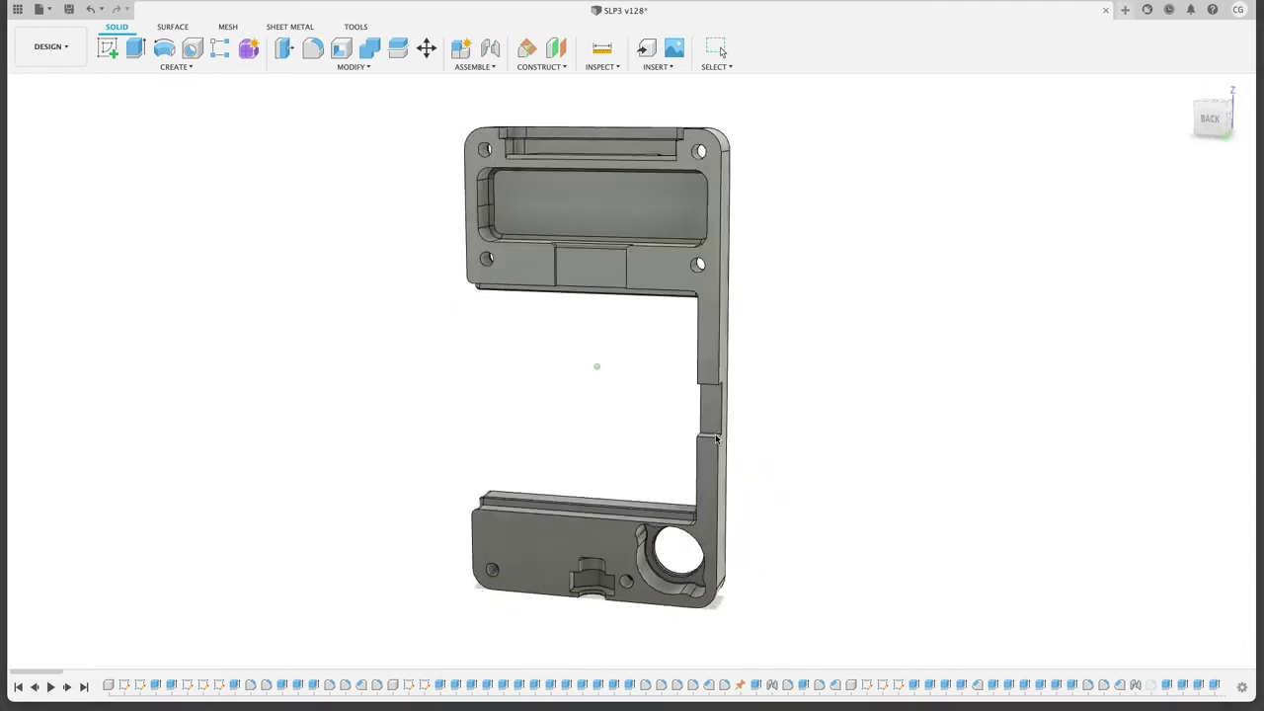
pyautogui.keyDown('shift'); pyautogui.moveTo(716, 440); pyautogui.dragTo(484, 442, button='middle'); pyautogui.keyUp('shift')
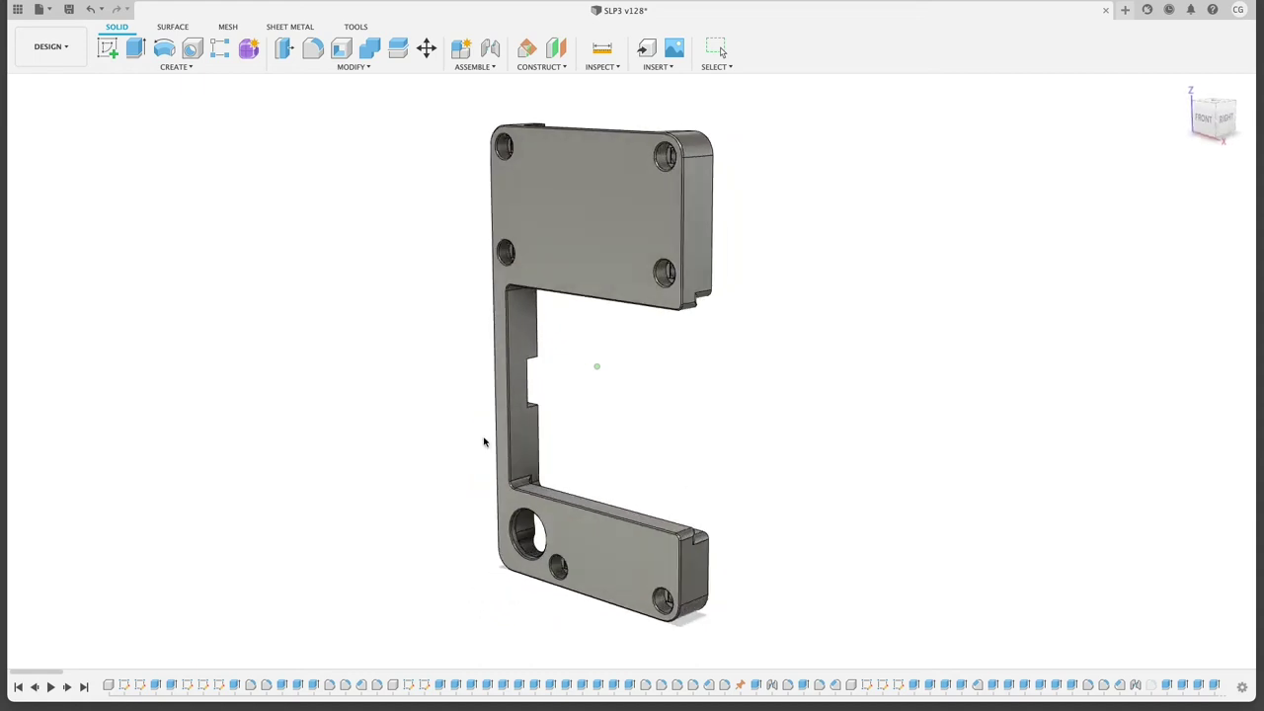
pyautogui.click(51, 215)
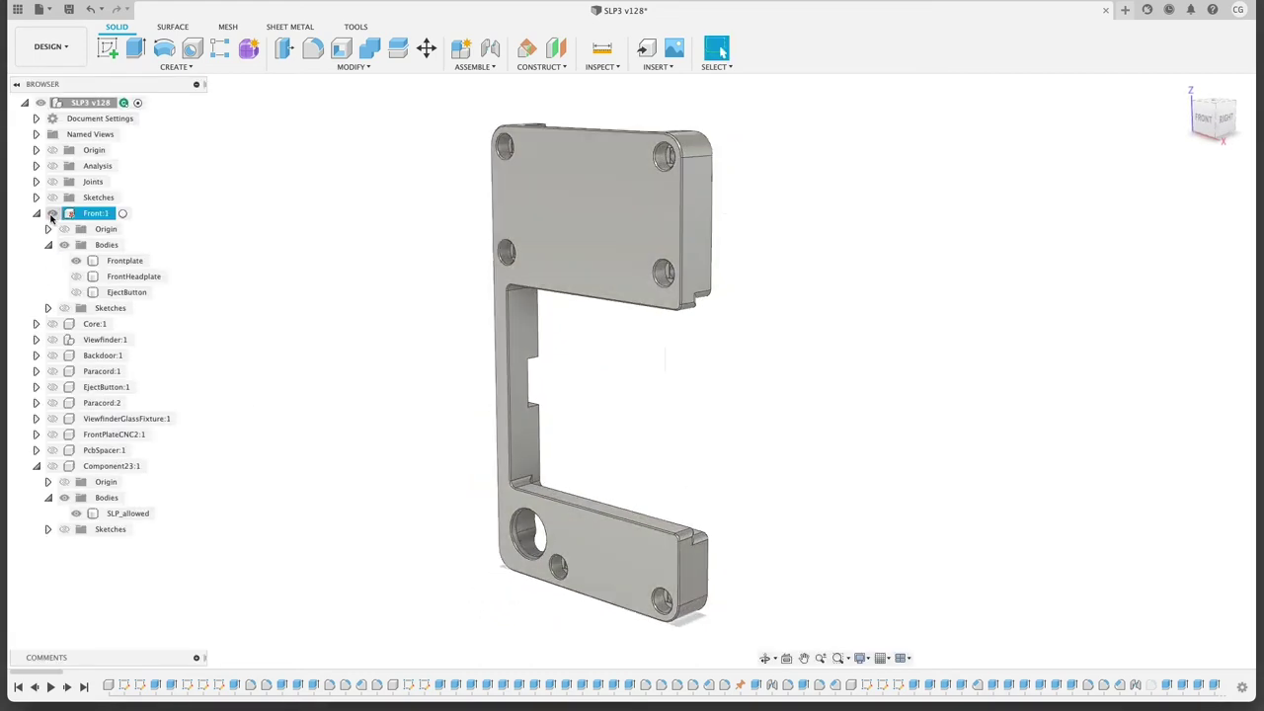
pyautogui.click(52, 215)
pyautogui.click(53, 465)
pyautogui.keyDown('shift'); pyautogui.moveTo(434, 391); pyautogui.dragTo(556, 384, button='middle'); pyautogui.keyUp('shift')
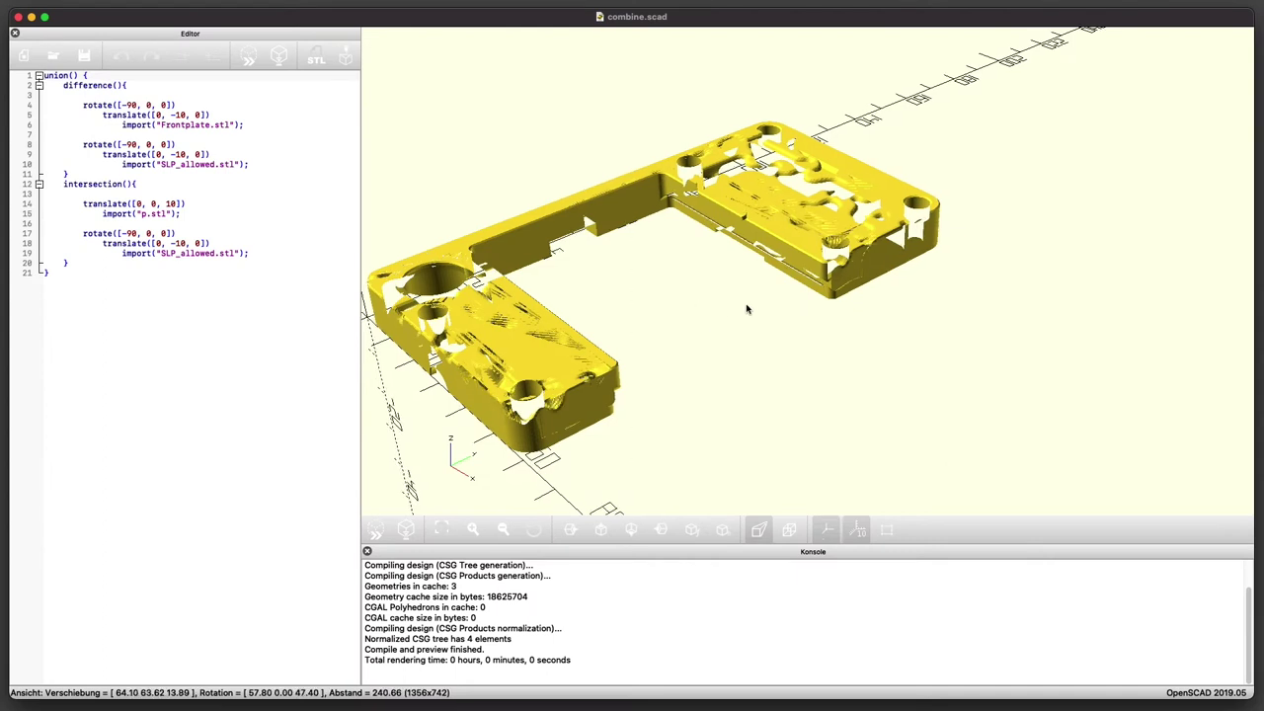
# - Switch to OpenSCAD and examine the combine.scad code and the preview of the front plate merged with the noise pattern
pyautogui.moveTo(747, 309)
pyautogui.mouseDown(button='right')
pyautogui.moveTo(767, 305)
pyautogui.moveTo(750, 296)
pyautogui.mouseUp(button='right')
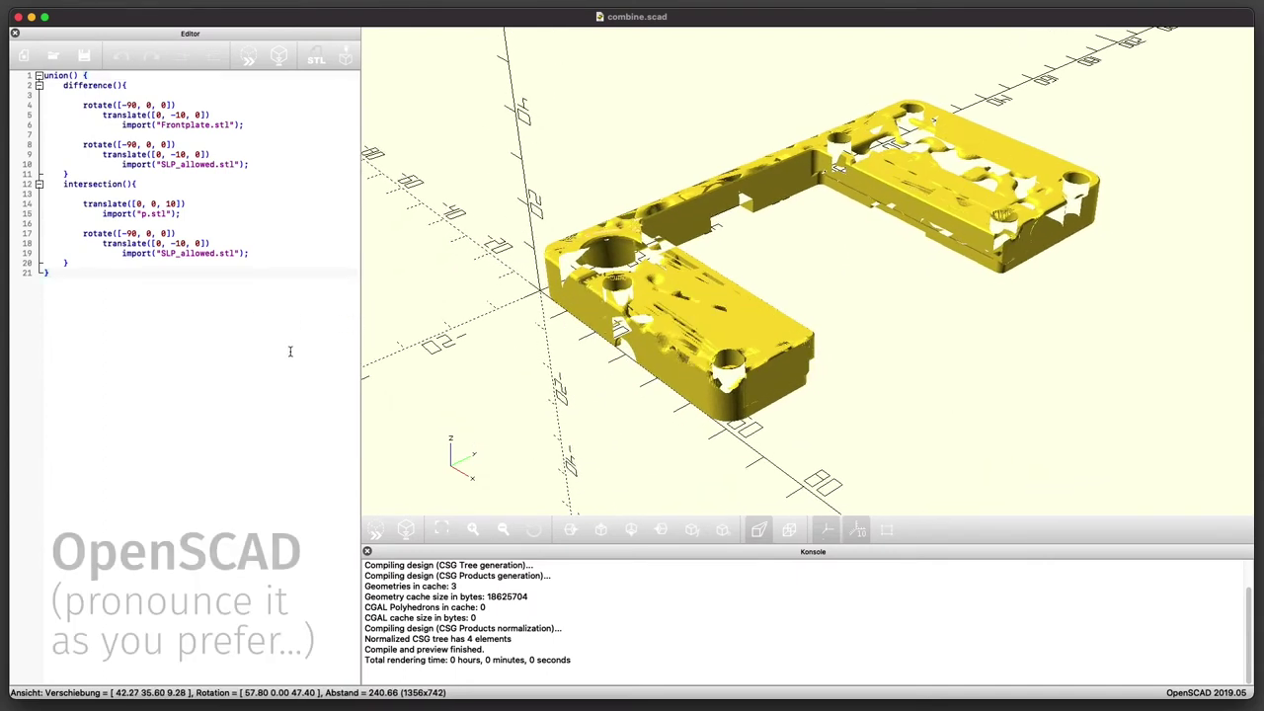
pyautogui.press('super+a')
pyautogui.click(138, 333)
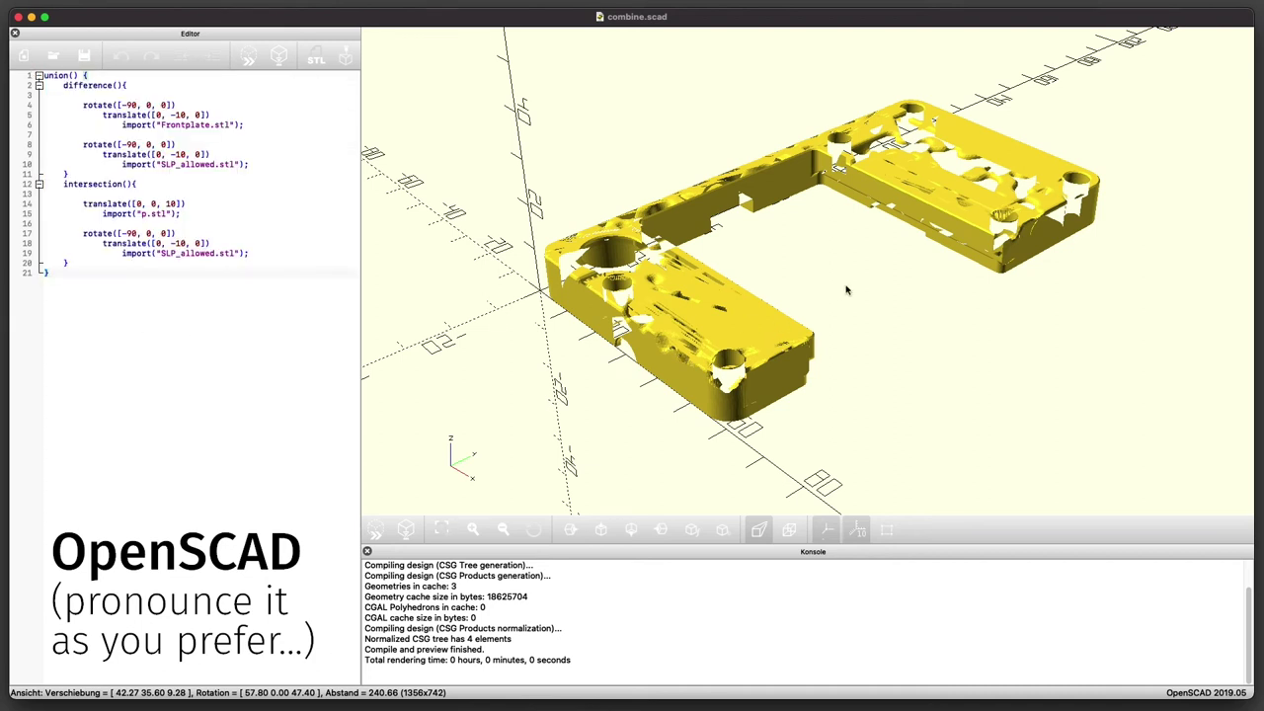
pyautogui.moveTo(866, 302); pyautogui.dragTo(858, 308, button='right')
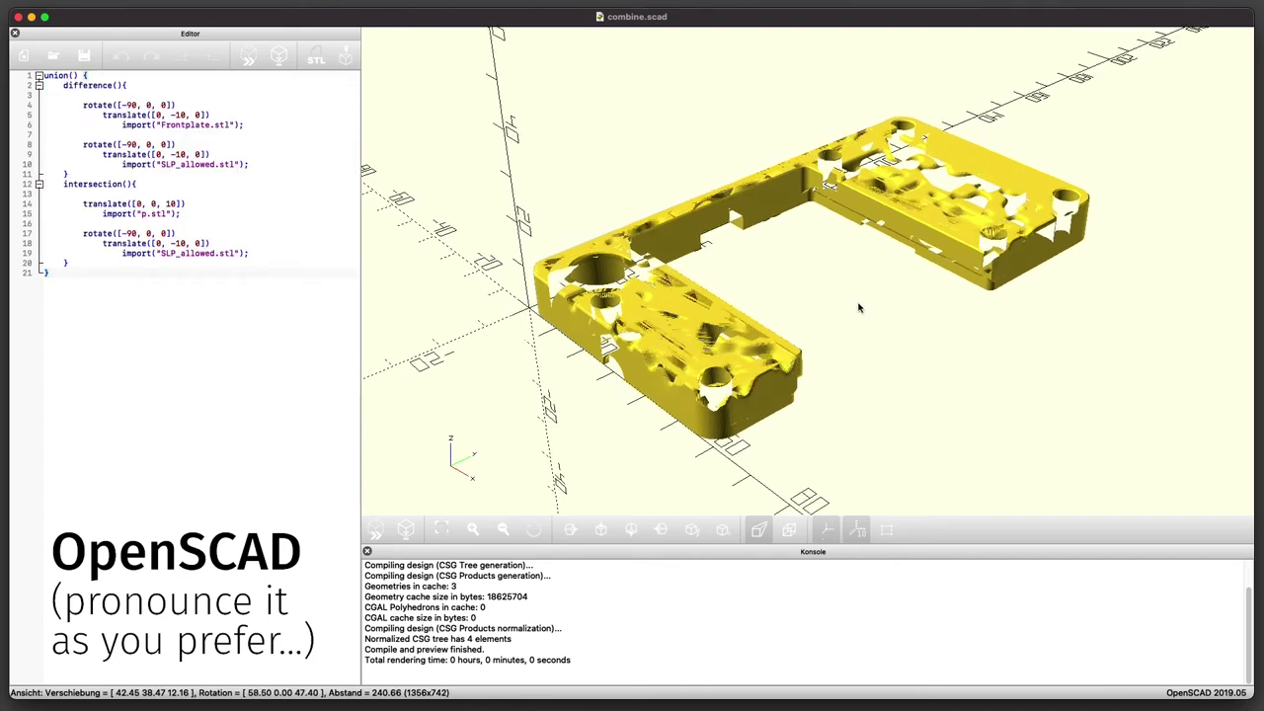
pyautogui.moveTo(858, 308)
pyautogui.mouseDown()
pyautogui.moveTo(849, 315)
pyautogui.moveTo(863, 306)
pyautogui.mouseUp()
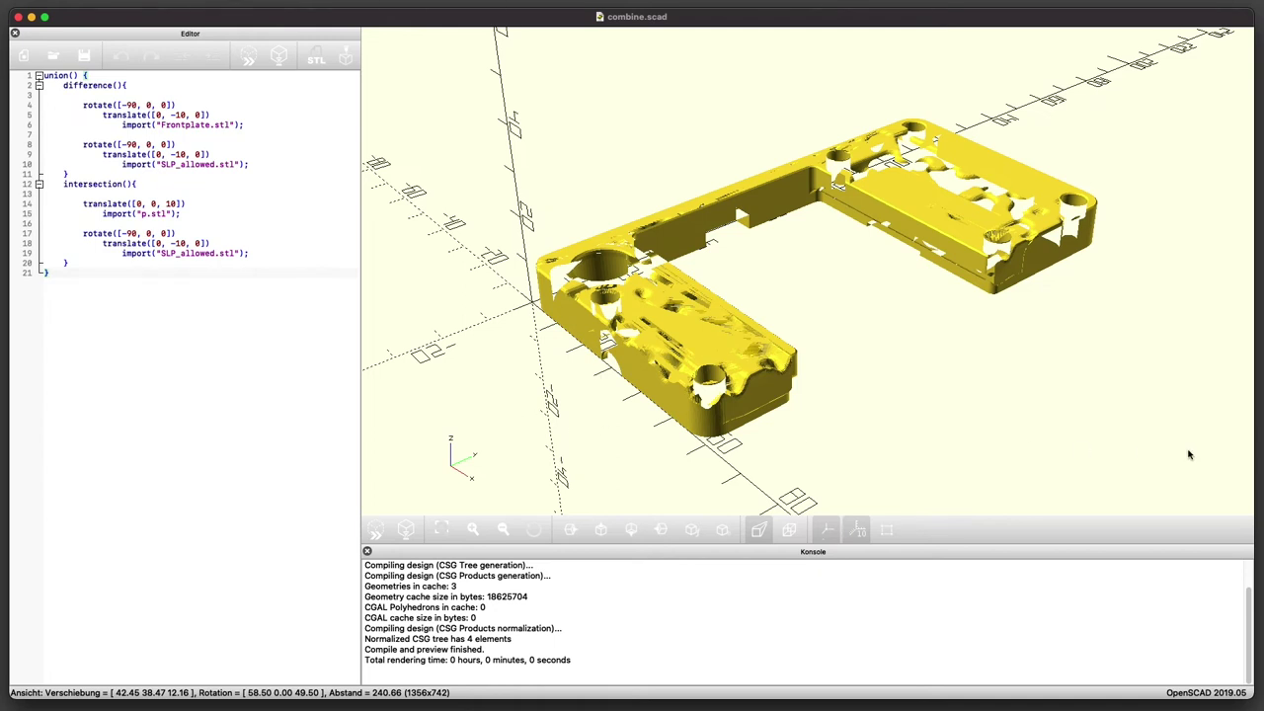
pyautogui.moveTo(749, 368); pyautogui.dragTo(636, 387, button='middle')
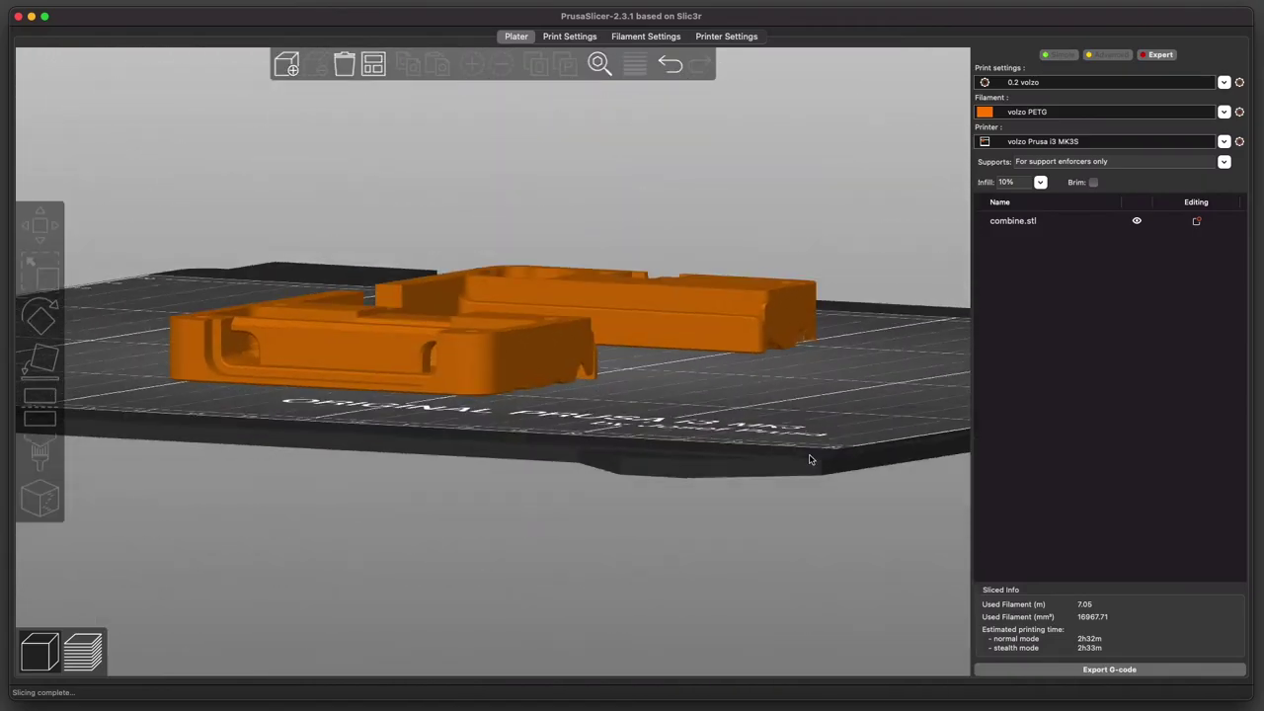
# - Switch to PrusaSlicer and inspect the sliced layers of combine.stl, lowering the visible layer range to a height of 1.90 mm
pyautogui.moveTo(820, 464); pyautogui.dragTo(805, 496)
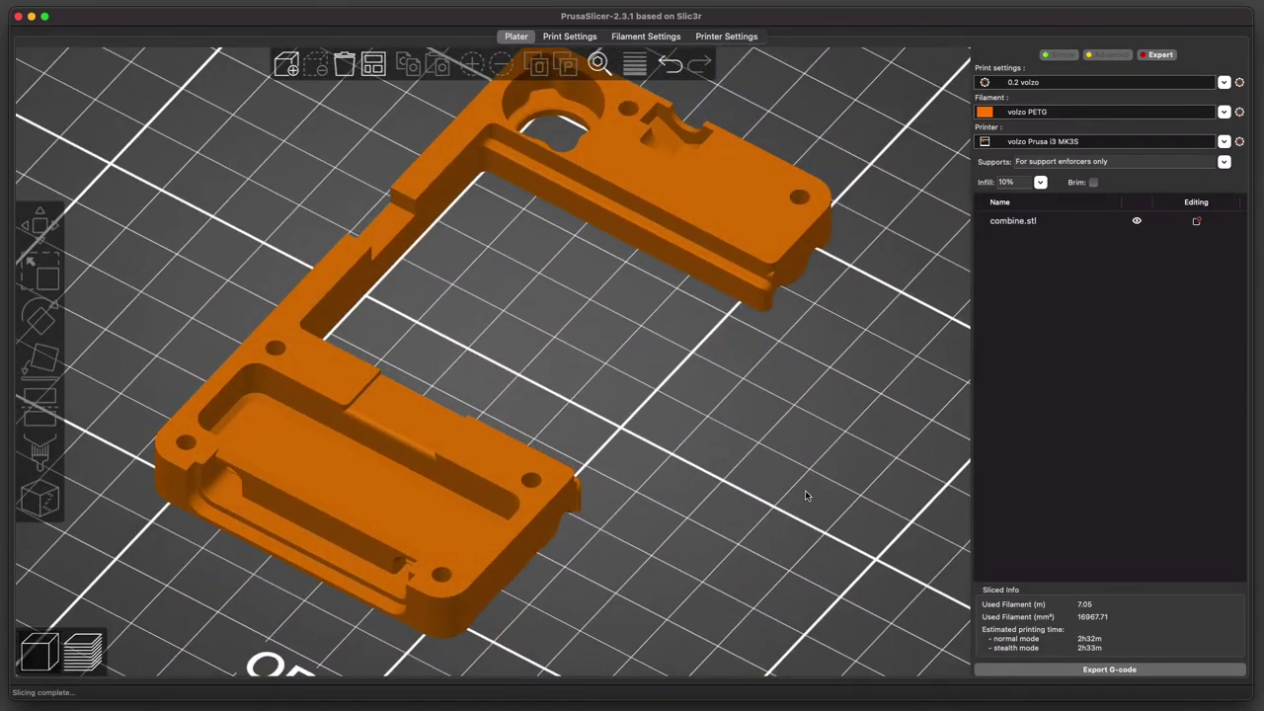
pyautogui.click(98, 652)
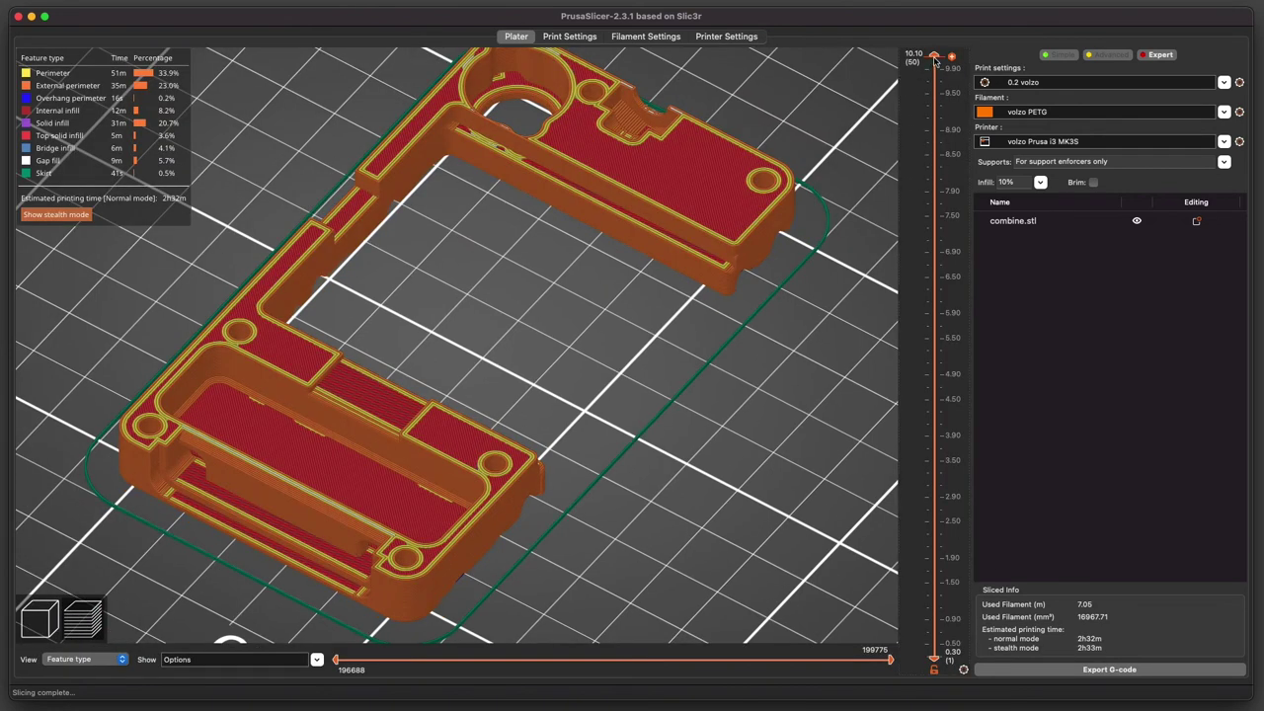
pyautogui.moveTo(936, 61); pyautogui.dragTo(926, 568)
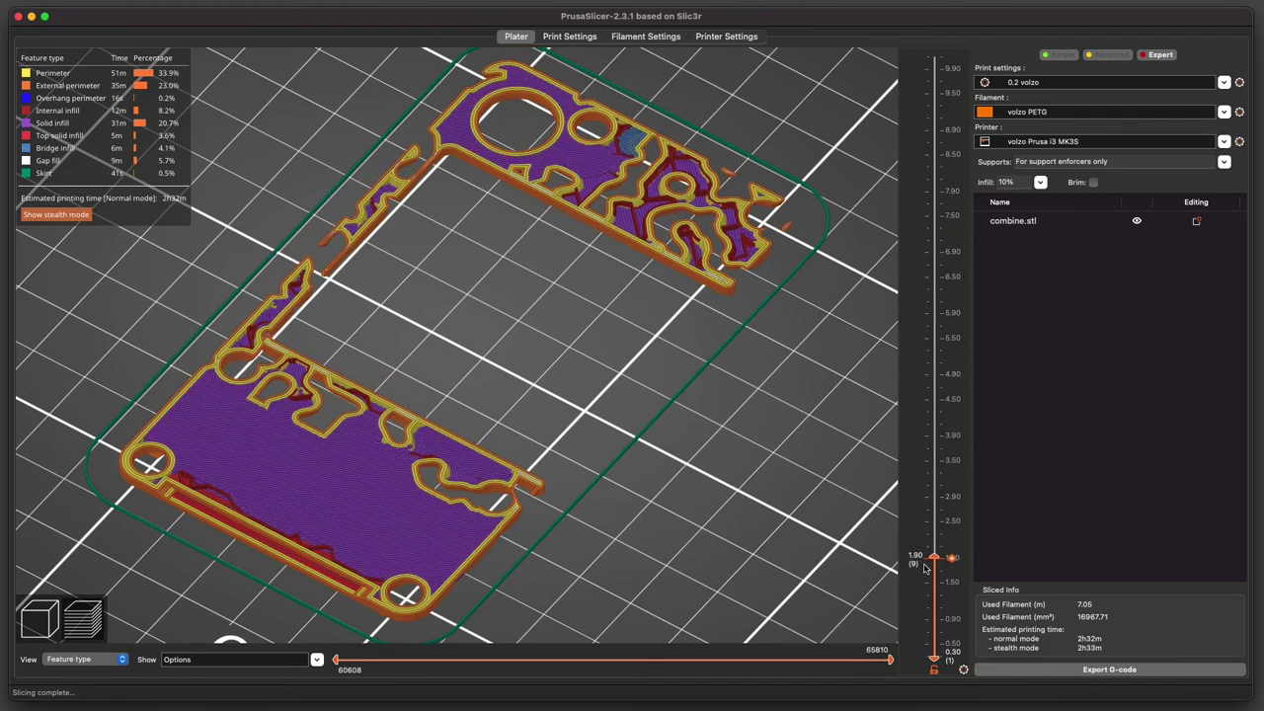